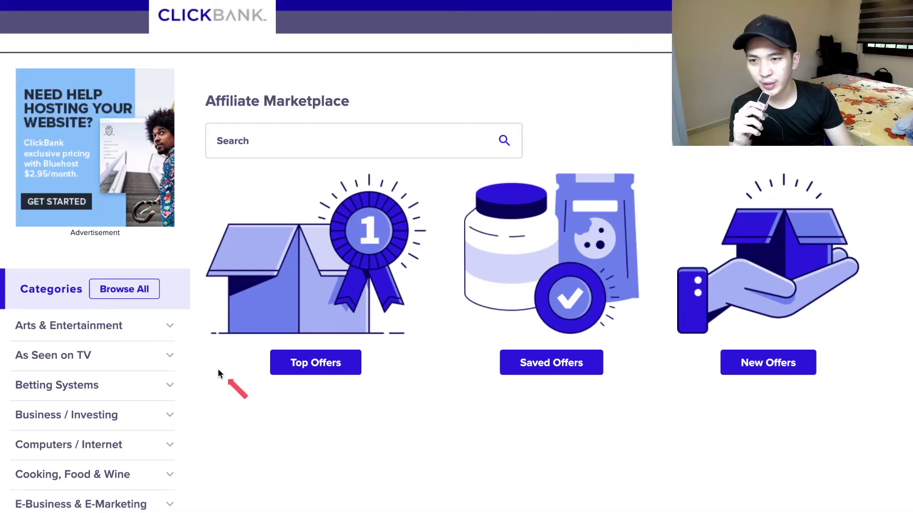
Step: Expand and collapse the Business / Investing, Computers / Internet, Cooking, Food & Wine and E-Business & E-Marketing categories
scroll(218, 369, "down", 5)
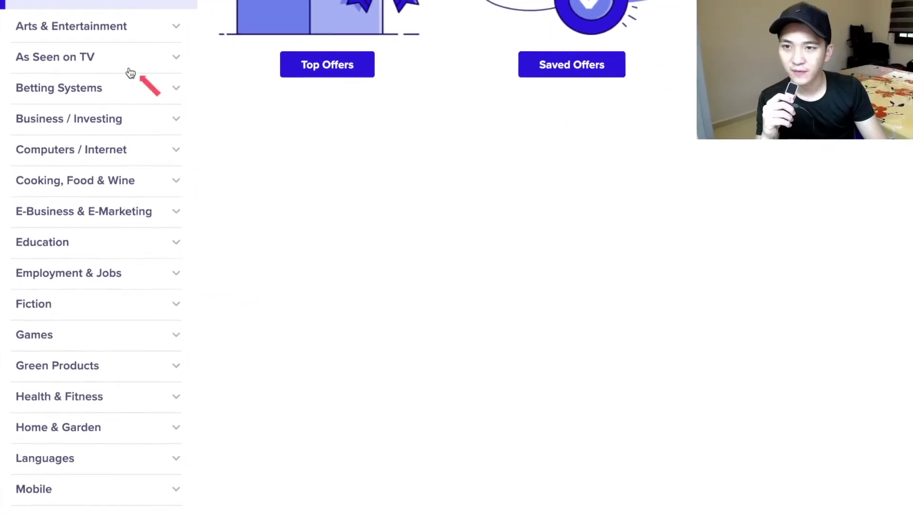
left_click(170, 126)
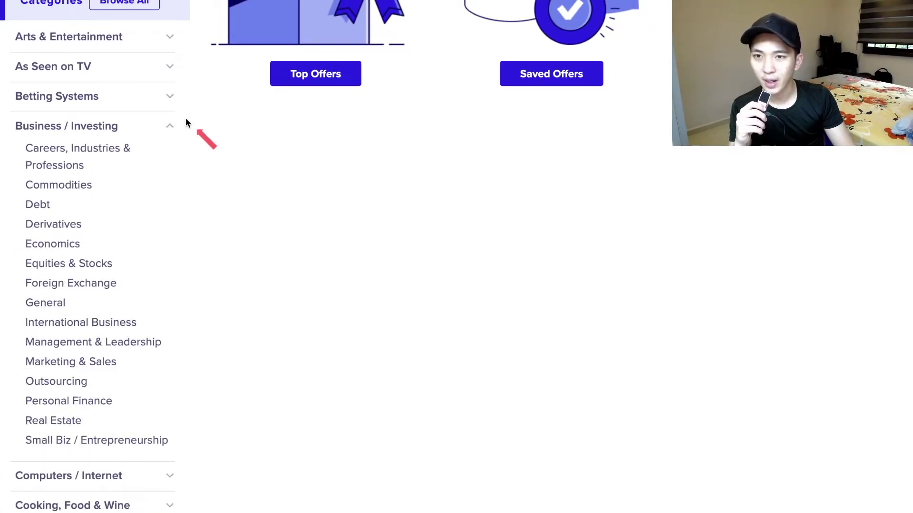
left_click(172, 126)
left_click(176, 159)
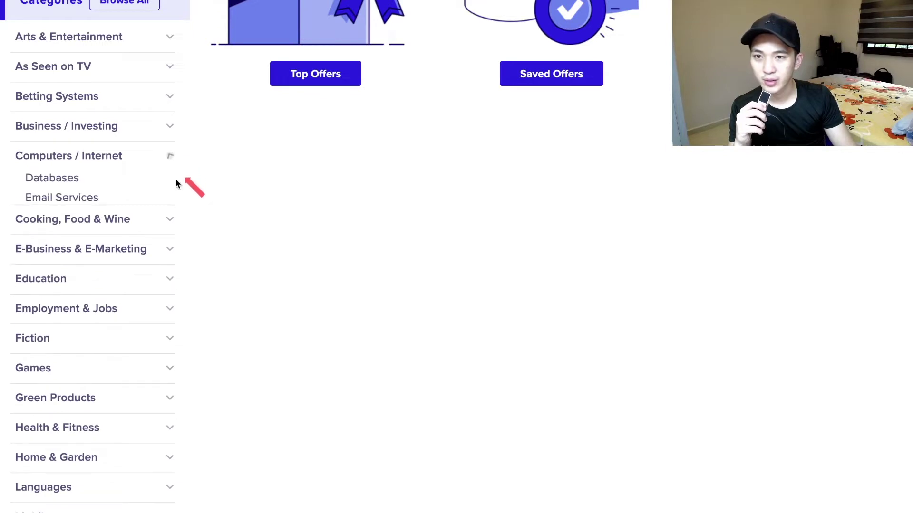
scroll(176, 143, "down", 1)
left_click(177, 114)
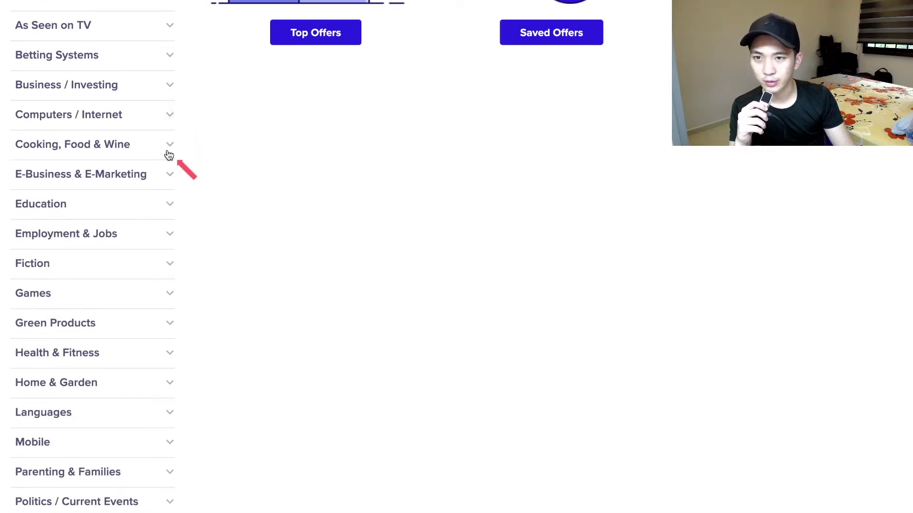
left_click(169, 155)
left_click(173, 151)
left_click(171, 176)
left_click(170, 177)
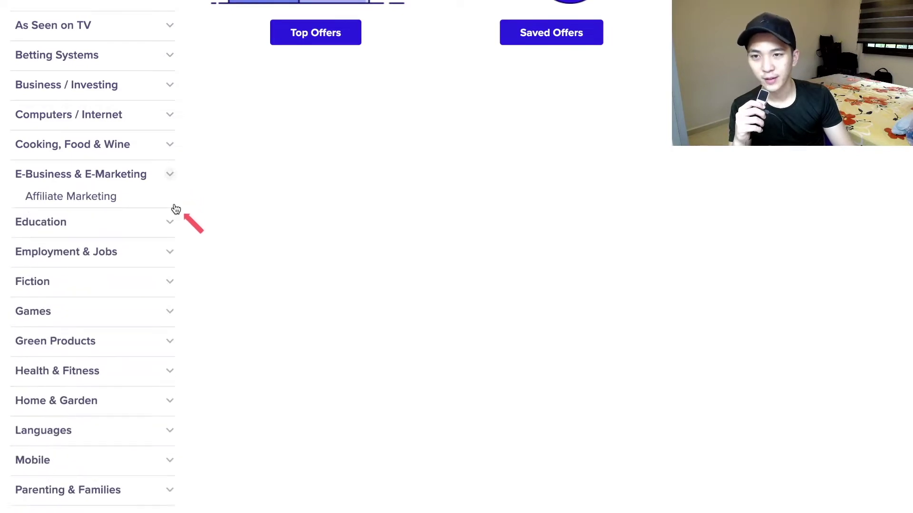
left_click(173, 176)
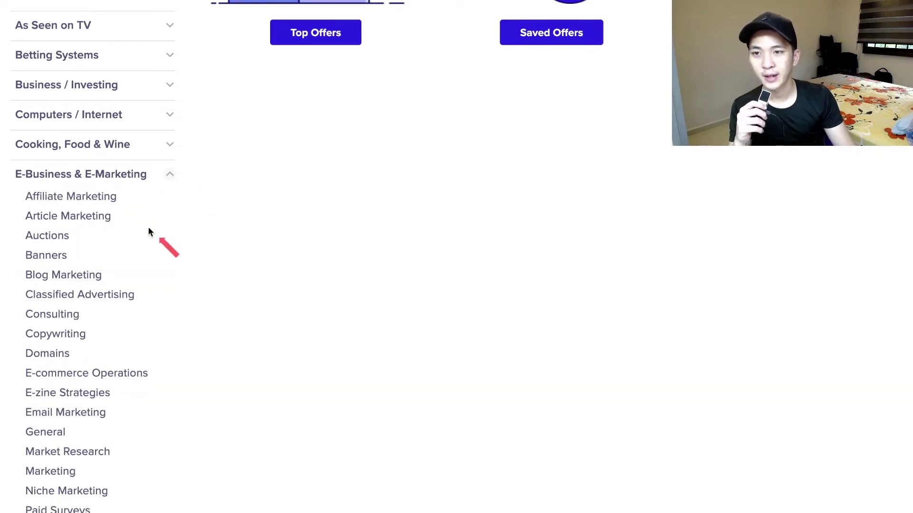
Step: Browse the Affiliate Marketing offers, then return and scroll to the Health & Fitness - Addiction listing
left_click(90, 197)
scroll(466, 293, "down", 8)
key("alt+Left")
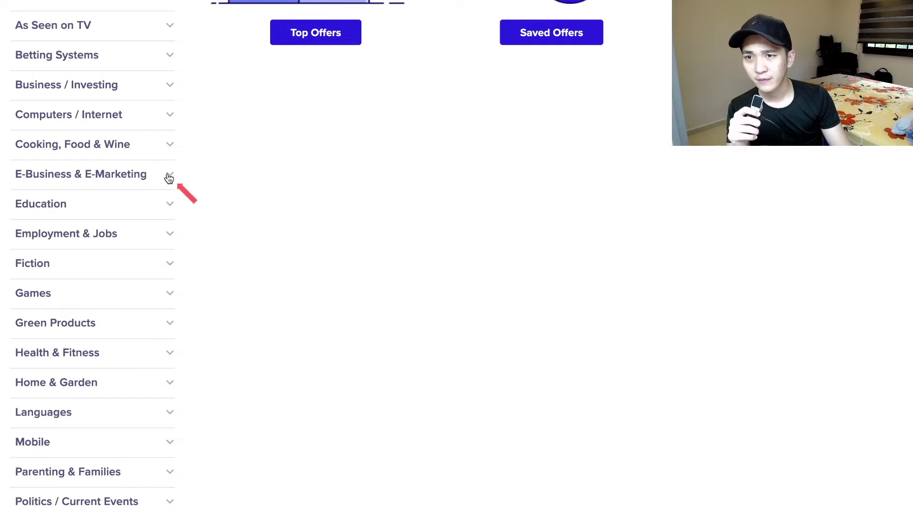
scroll(169, 179, "up", 1)
scroll(164, 191, "down", 3)
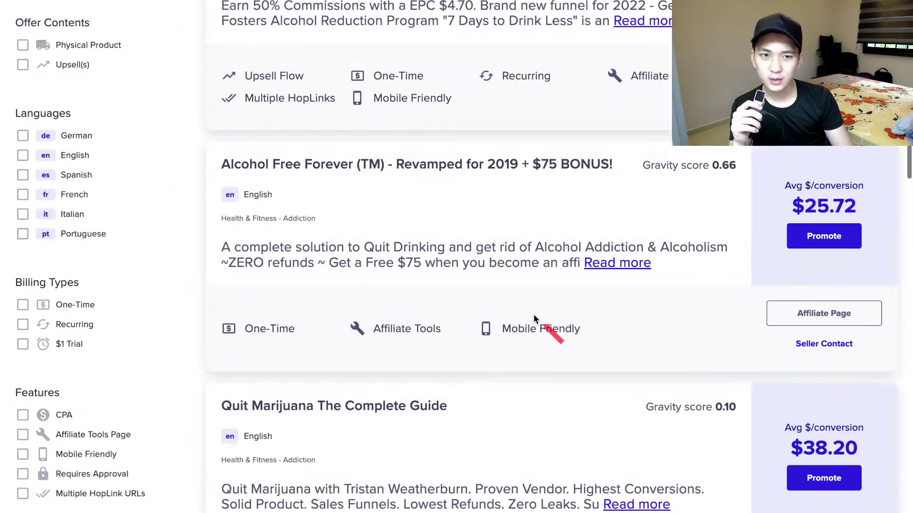
scroll(534, 314, "down", 5)
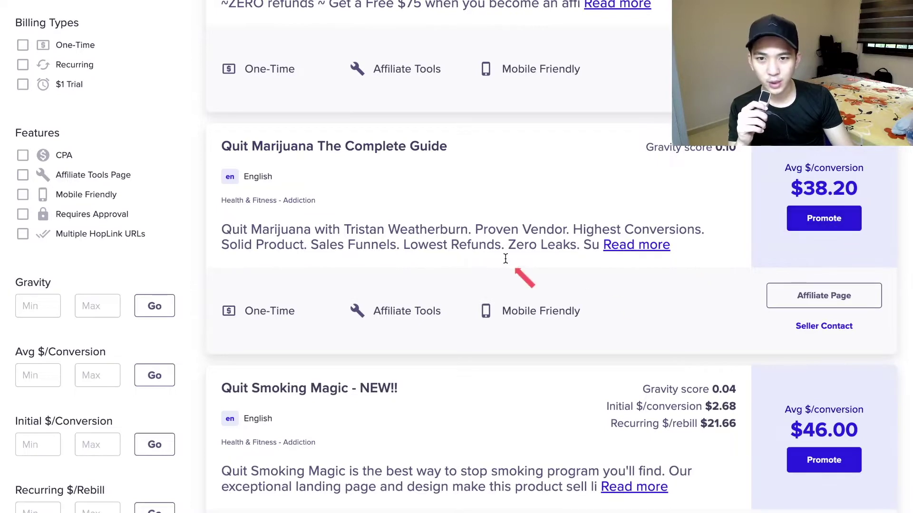
Step: Promote Sobriety Success, enter the account nickname and generate its encrypted HopLink
scroll(506, 258, "down", 6)
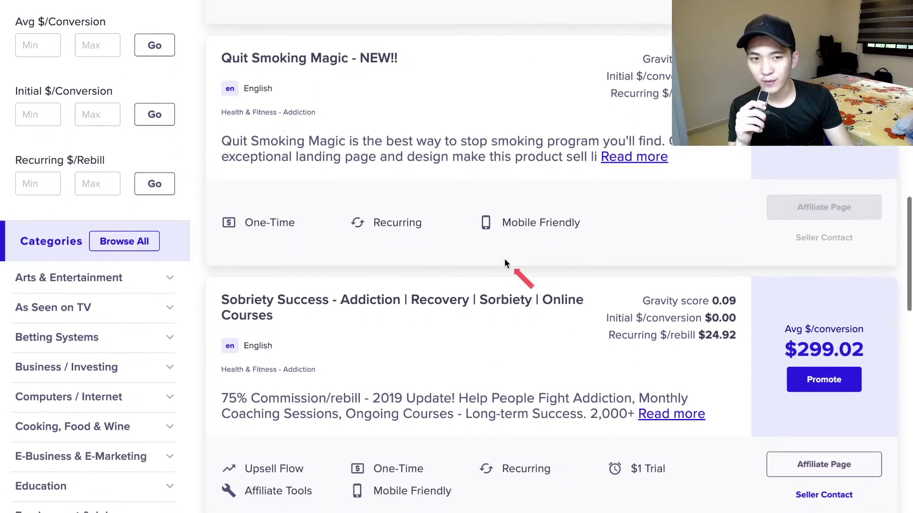
scroll(505, 262, "down", 2)
left_click(834, 298)
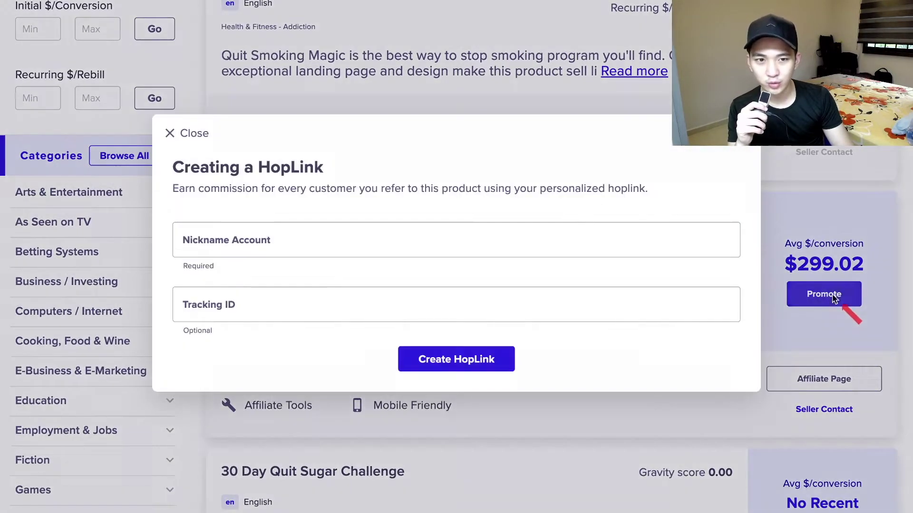
left_click(342, 245)
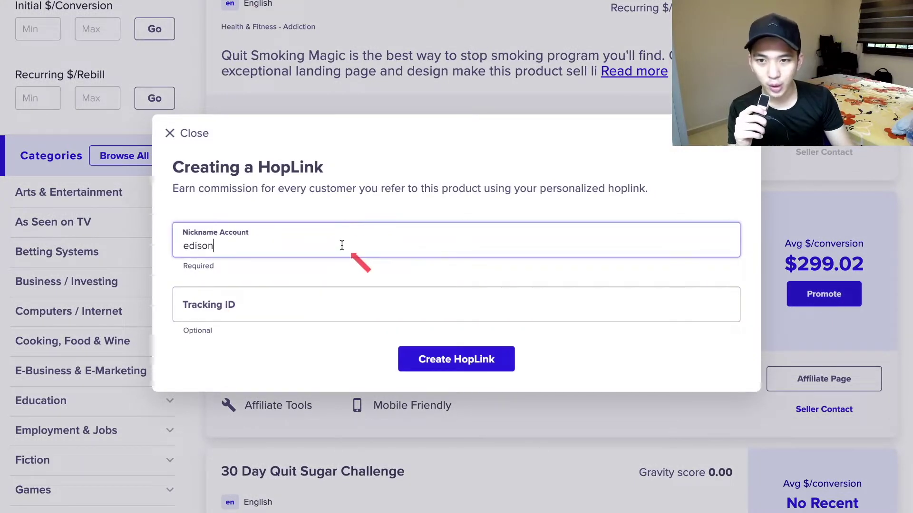
left_click(472, 355)
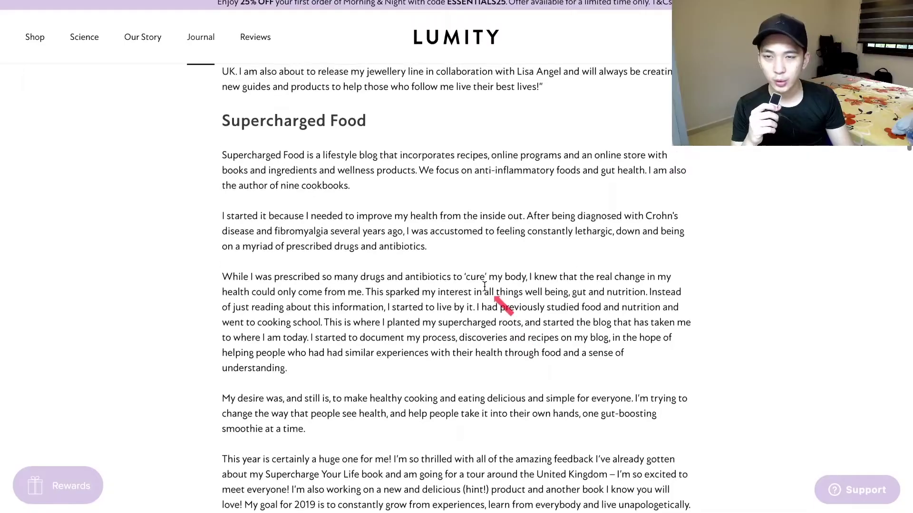
Step: Scroll to the top of the Lumity 'Top 19 UK Healthy Living Blogs 2019' article
scroll(485, 286, "up", 20)
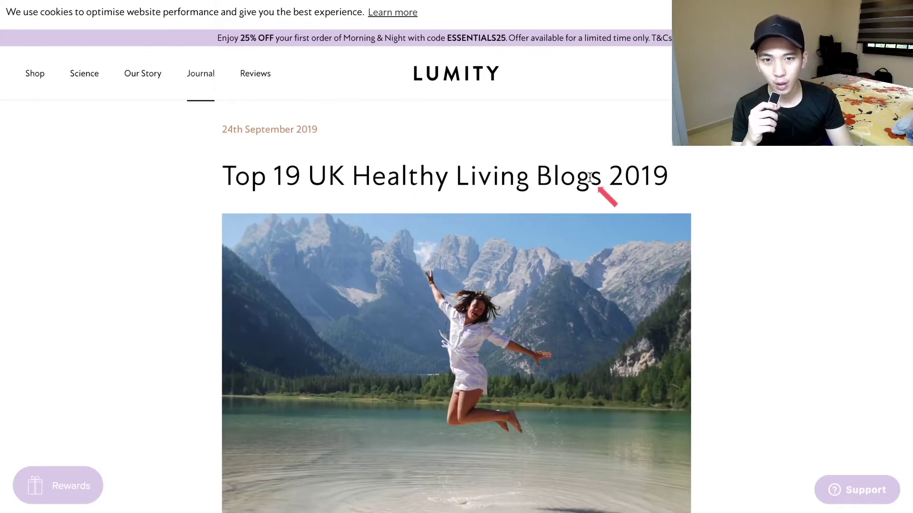
Step: Open the Supercharged Food blog from the Lumity list in a new tab
scroll(461, 192, "down", 10)
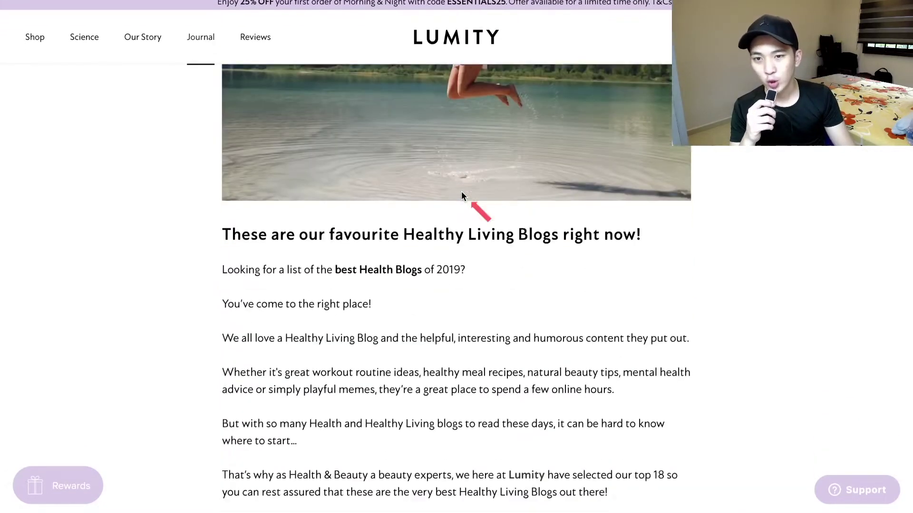
scroll(363, 188, "down", 5)
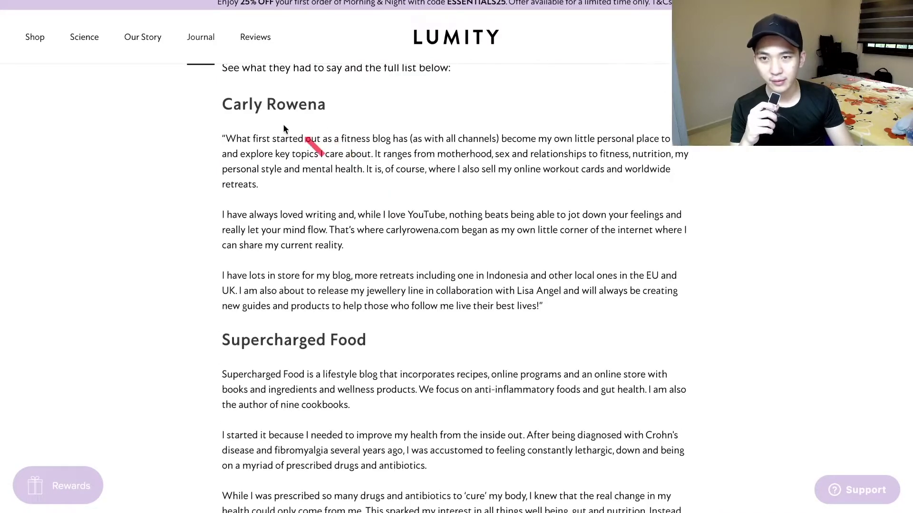
scroll(338, 305, "down", 5)
right_click(335, 109)
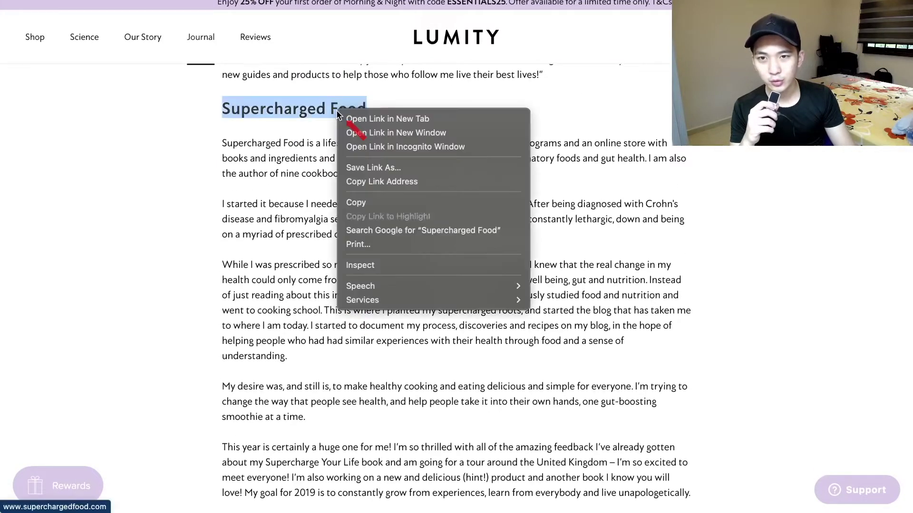
left_click(386, 119)
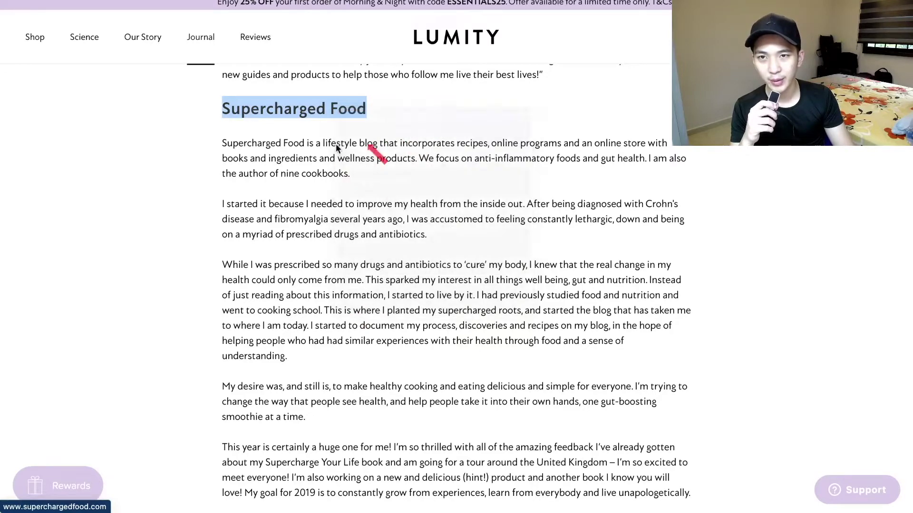
scroll(323, 157, "down", 8)
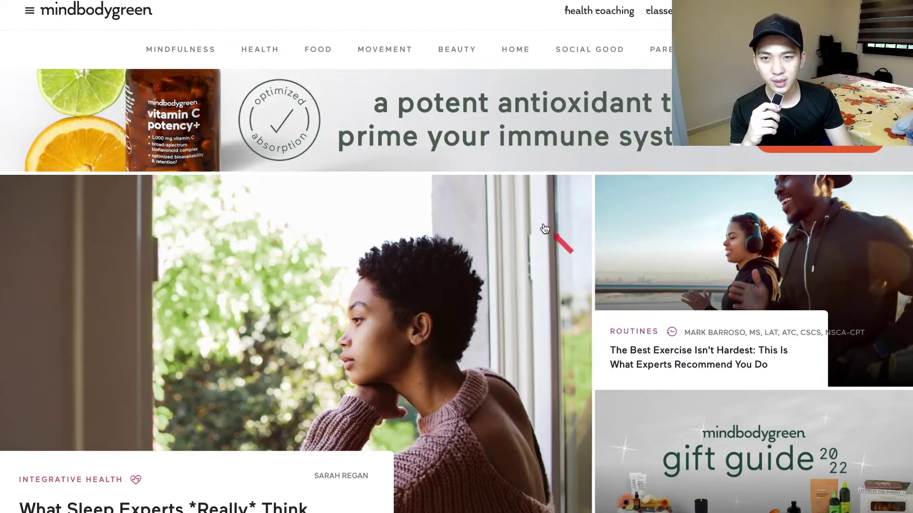
Step: Close the Glow Space membership popup and scroll through the health blog
scroll(544, 228, "down", 15)
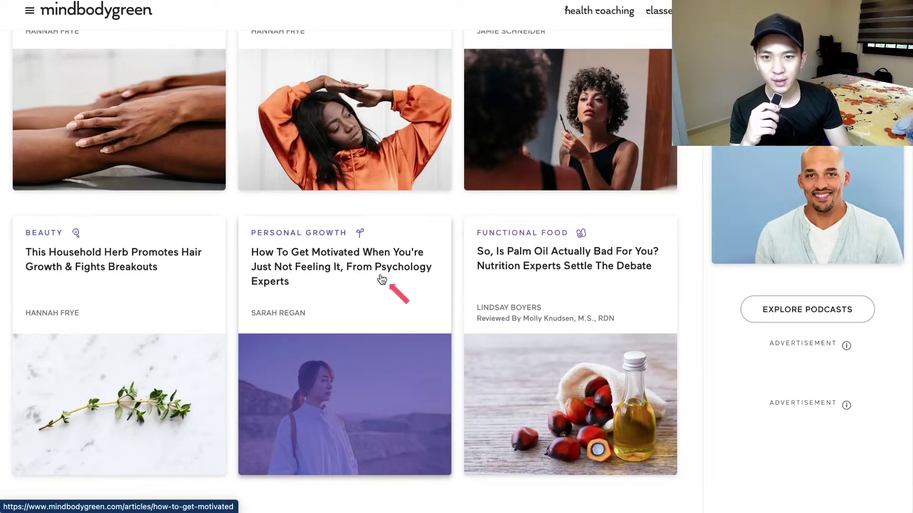
scroll(542, 295, "down", 3)
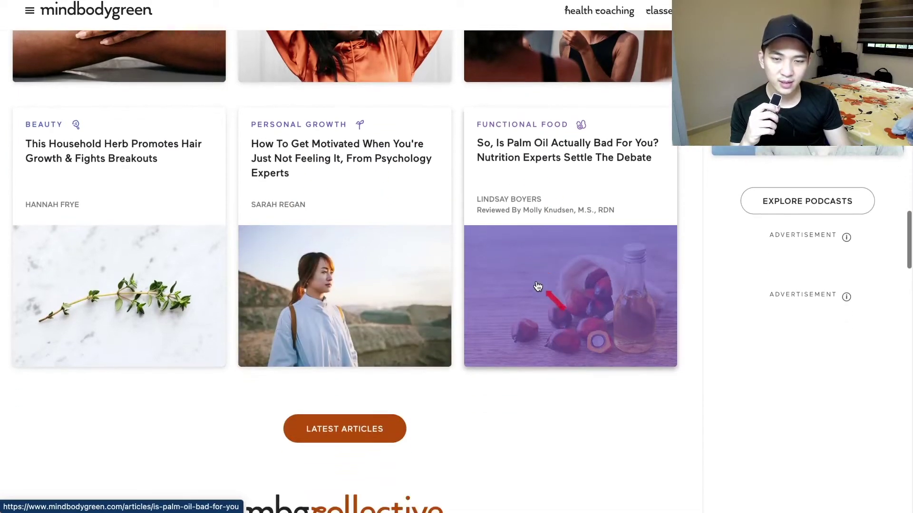
scroll(534, 289, "up", 6)
scroll(535, 289, "up", 7)
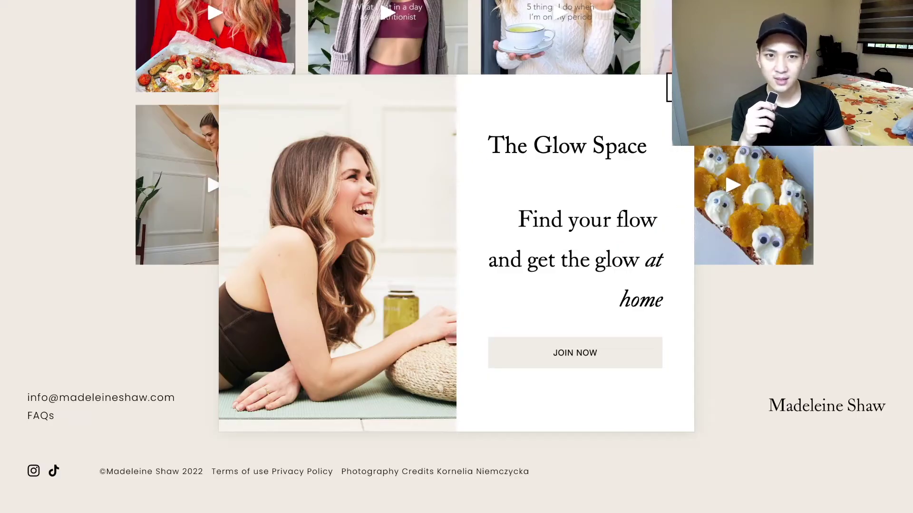
left_click(669, 88)
scroll(540, 184, "up", 15)
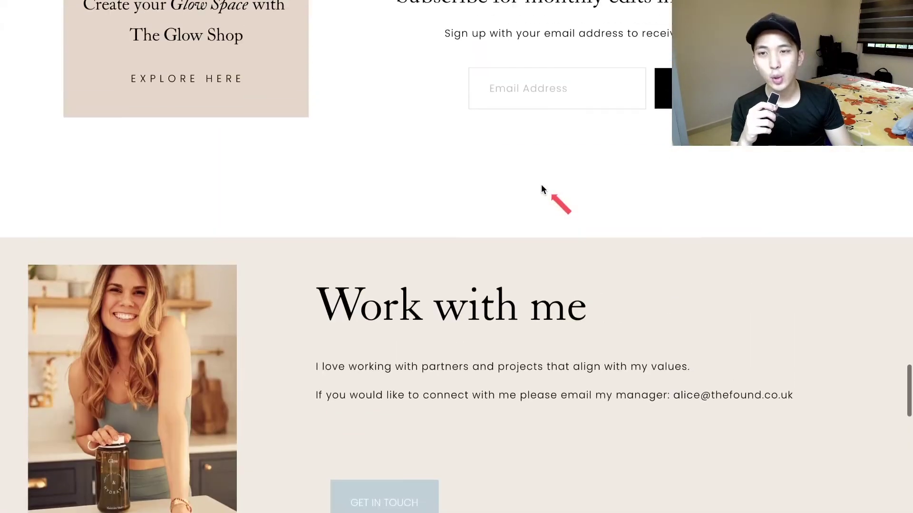
scroll(540, 184, "up", 1)
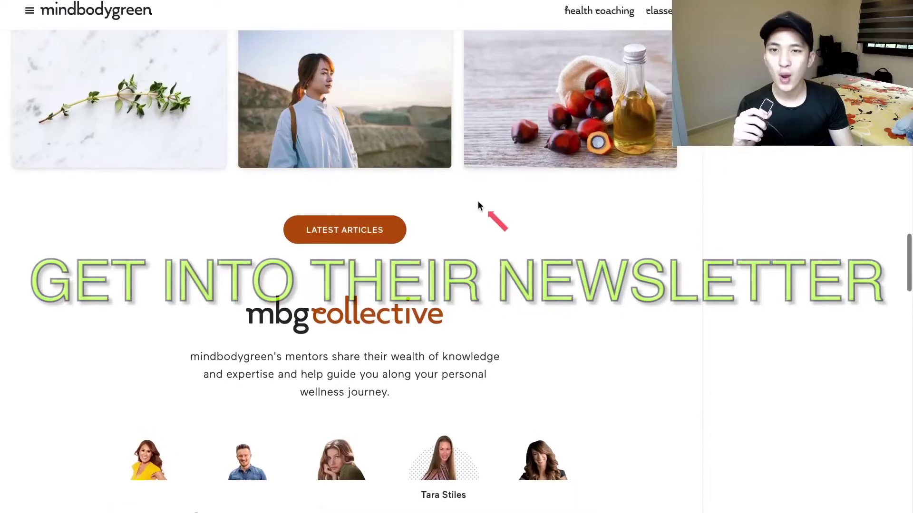
Step: Scroll mindbodygreen to the daily newsletter signup and select its email field
scroll(511, 215, "down", 3)
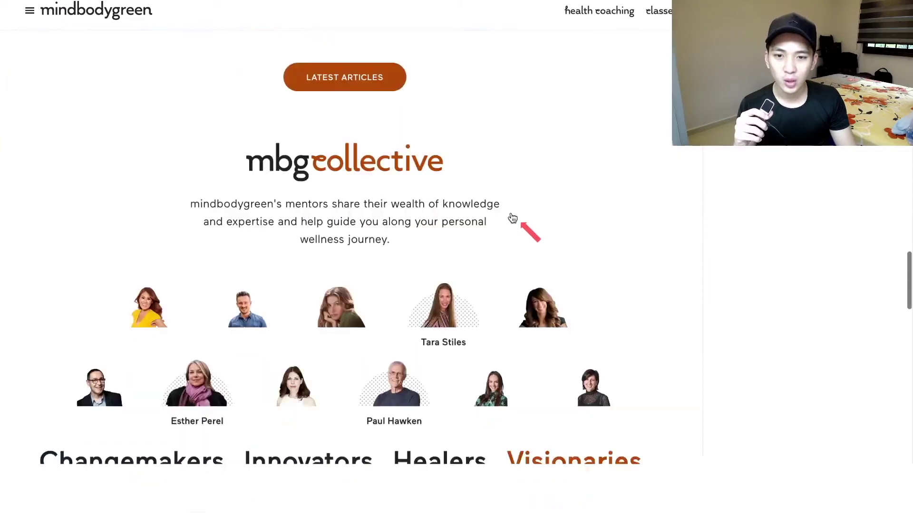
scroll(511, 218, "down", 20)
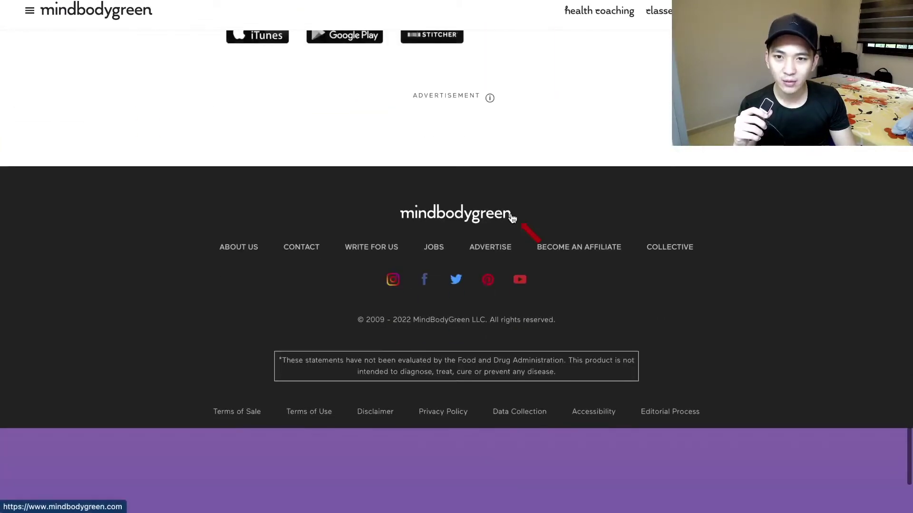
scroll(512, 217, "down", 5)
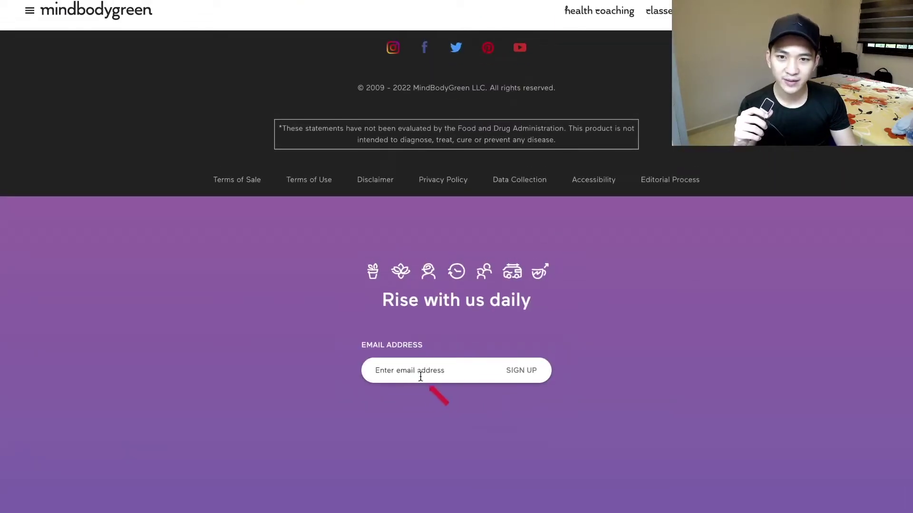
left_click(485, 375)
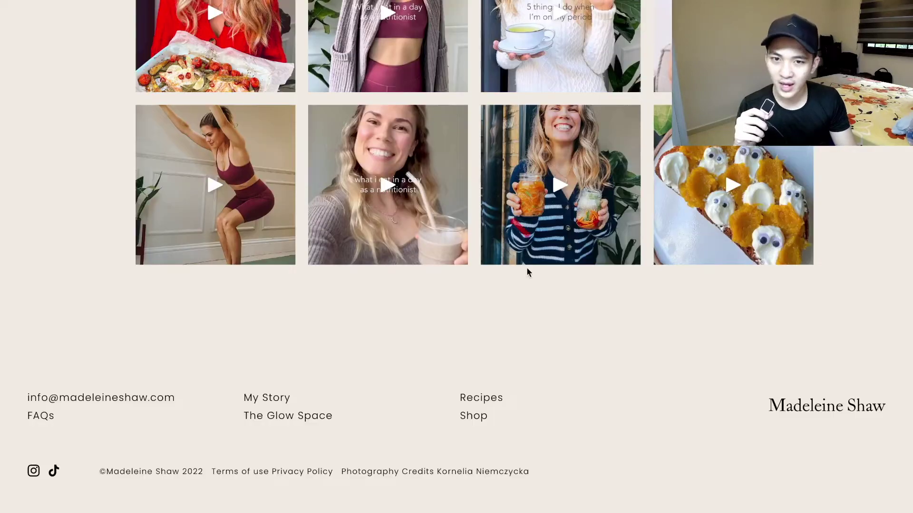
Step: Fill the coaching blog's newsletter popup email field with a saved address
scroll(526, 268, "down", 1)
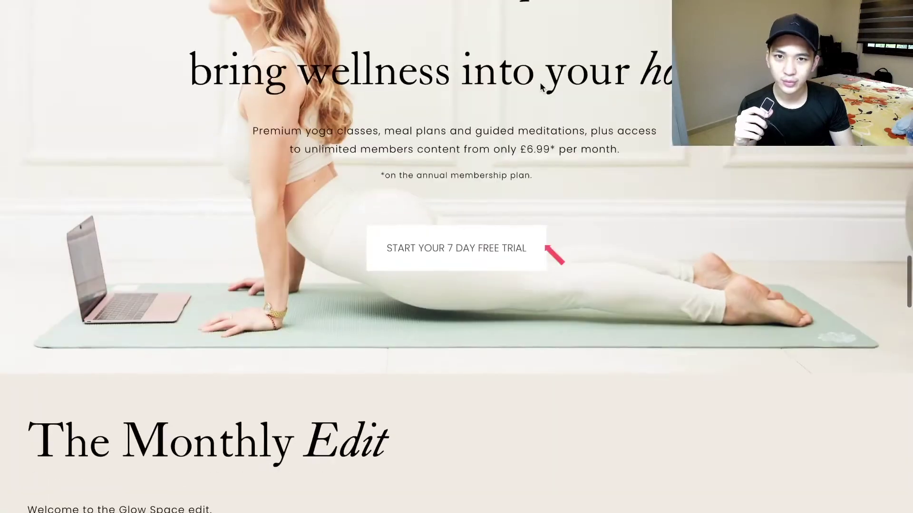
scroll(456, 257, "up", 5)
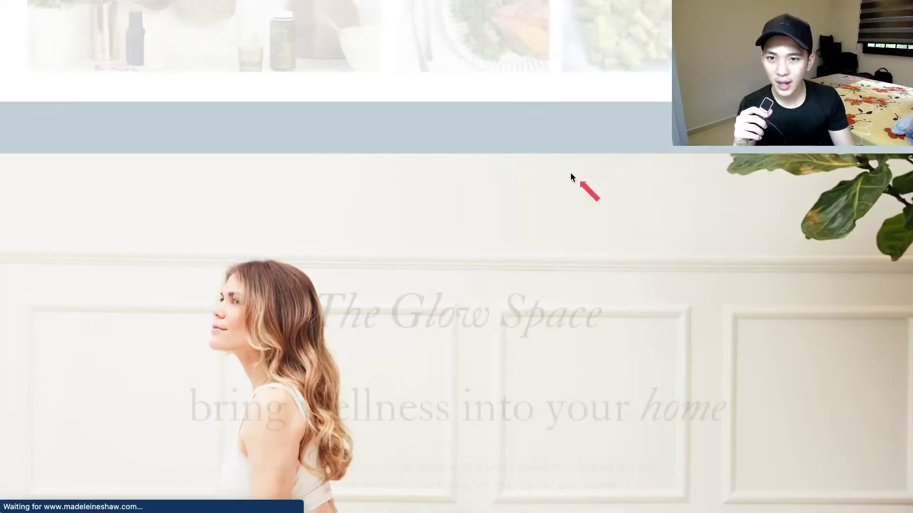
scroll(571, 176, "down", 10)
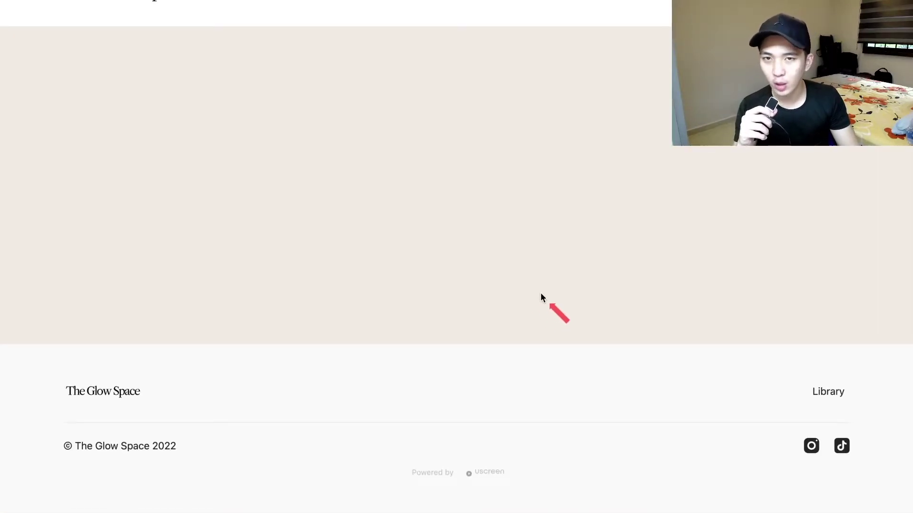
scroll(417, 233, "down", 10)
scroll(417, 233, "up", 15)
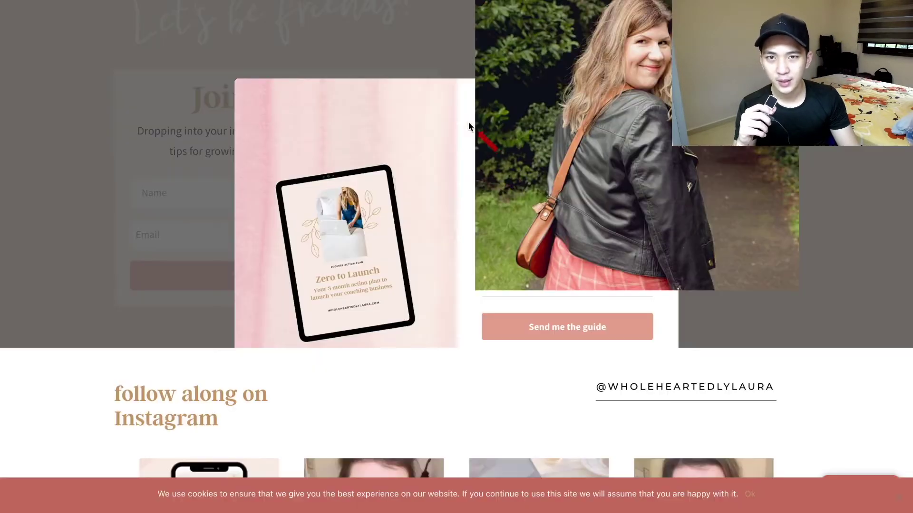
scroll(726, 312, "down", 5)
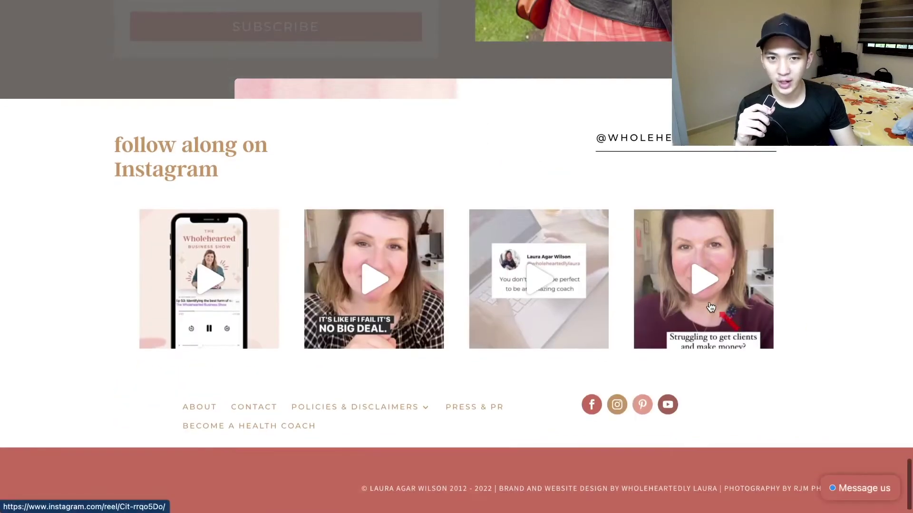
scroll(725, 312, "up", 10)
scroll(455, 334, "up", 2)
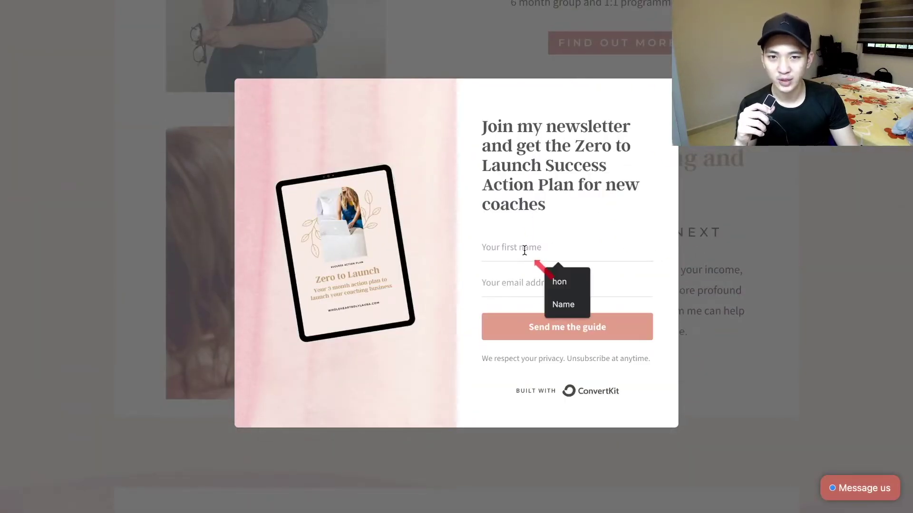
left_click(522, 288)
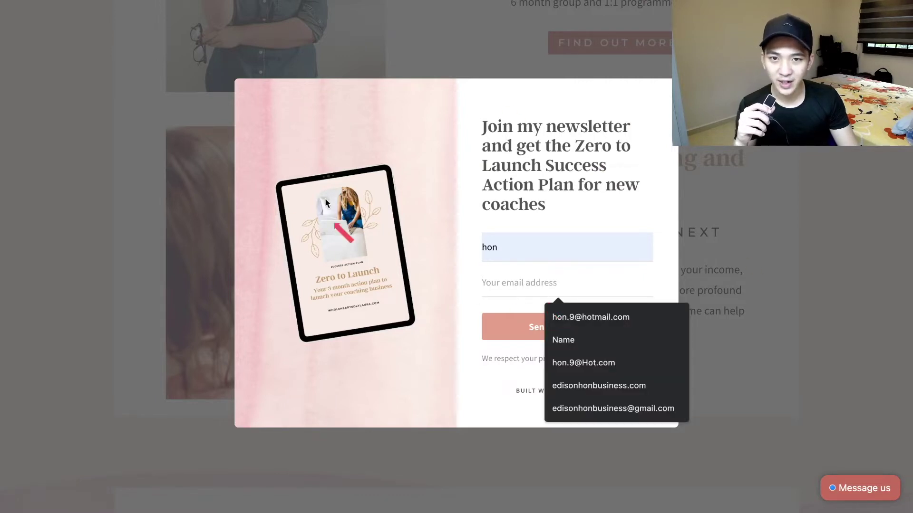
left_click(617, 318)
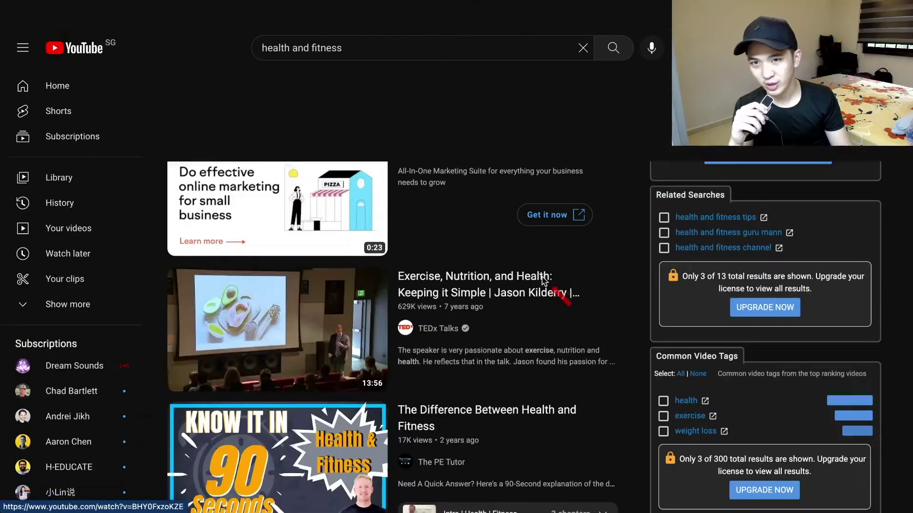
Step: View YouTube's 'health and fitness' search suggestions, dismiss them, and scroll the results
scroll(543, 281, "down", 1)
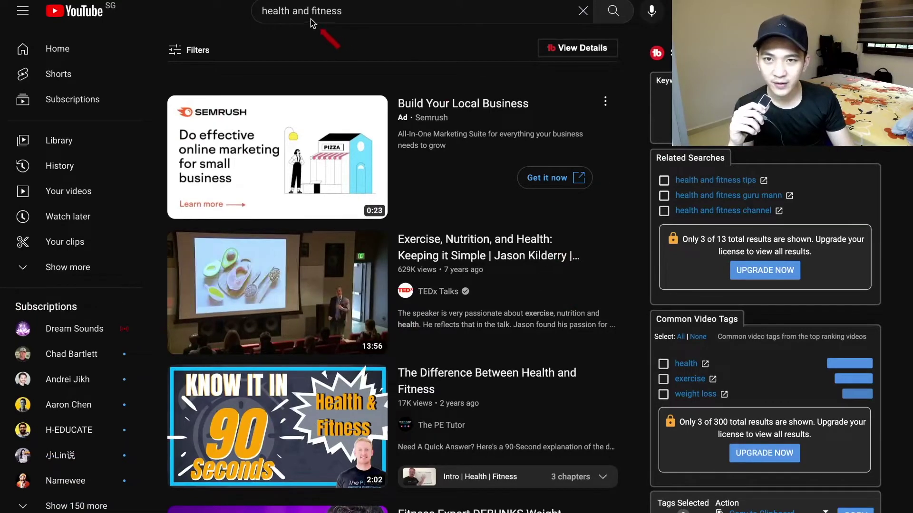
left_click(321, 12)
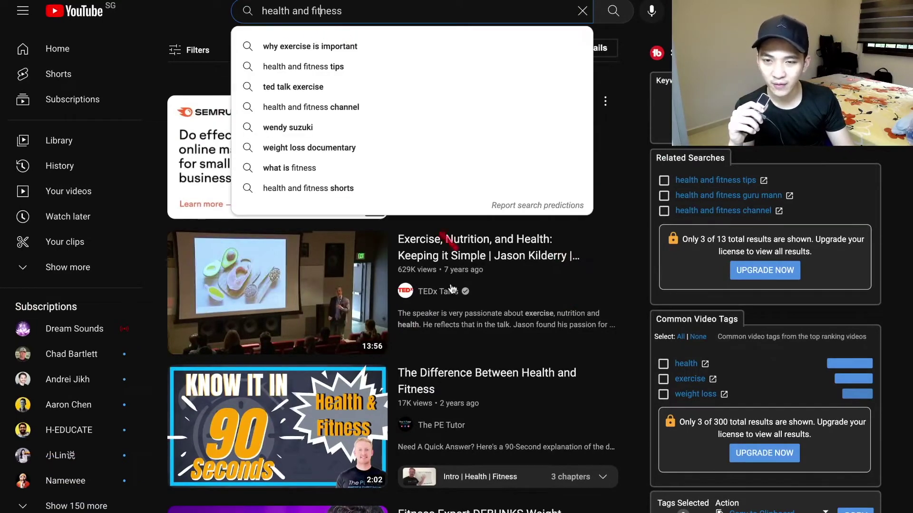
scroll(452, 289, "down", 5)
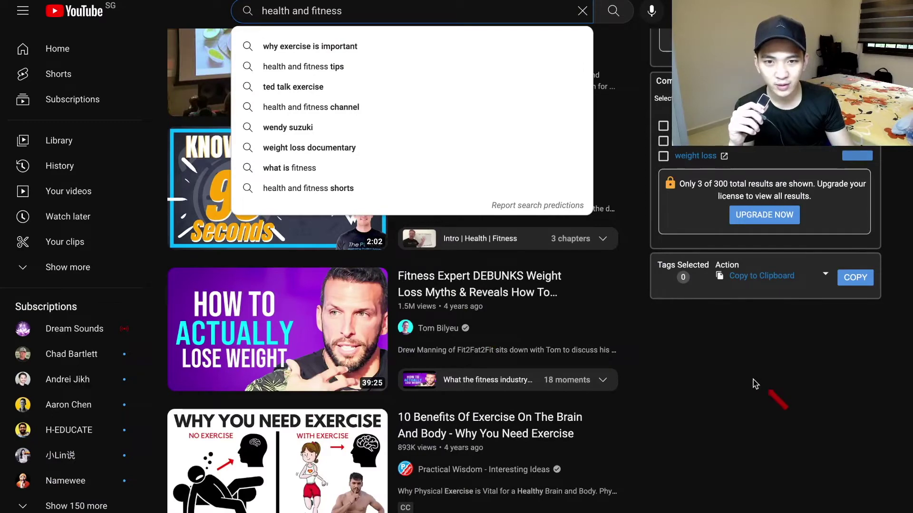
left_click(755, 383)
mouse_move(234, 334)
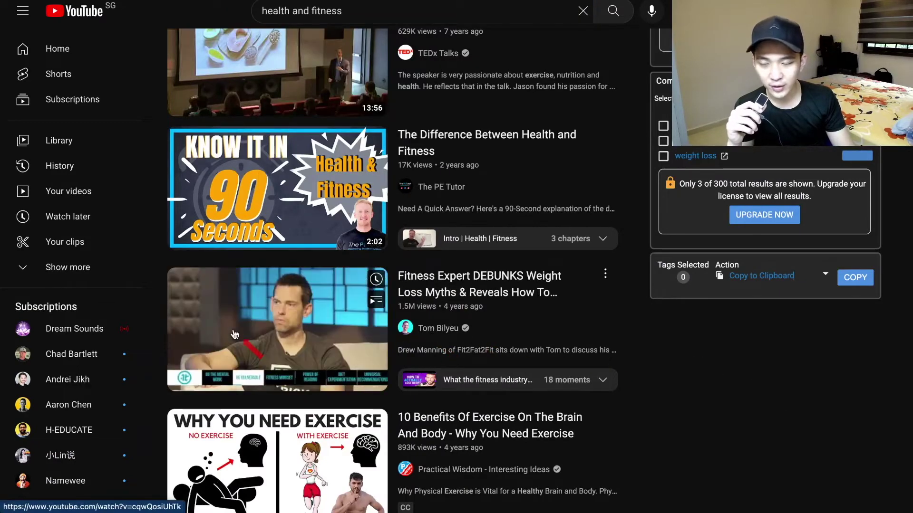
mouse_move(318, 248)
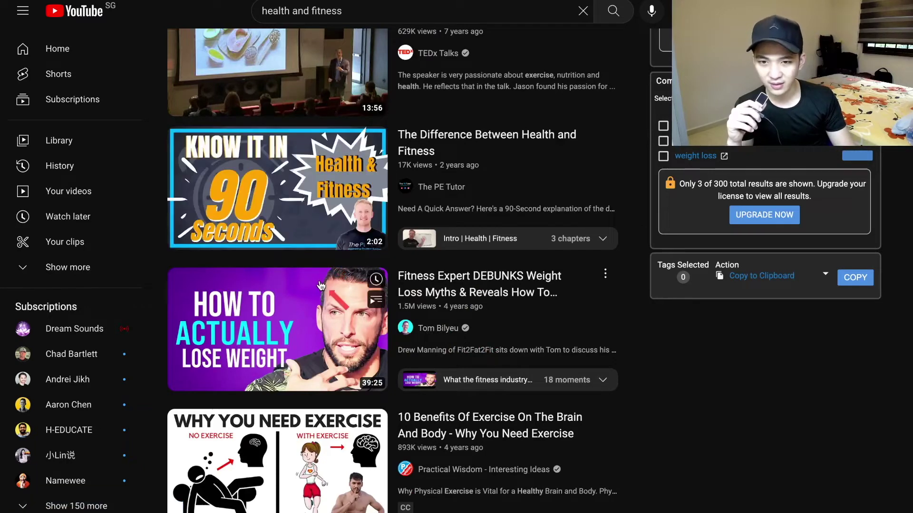
scroll(319, 257, "down", 5)
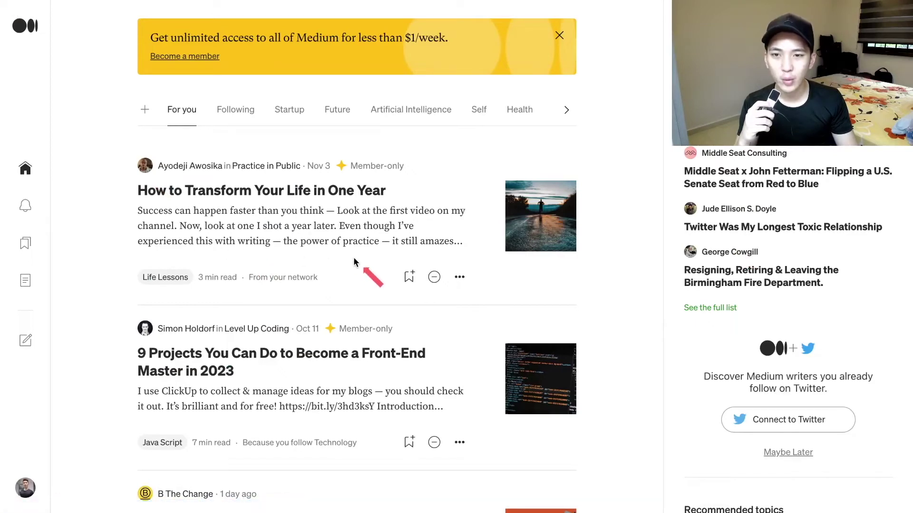
Step: Scroll the Medium For you feed and start a new story draft from the Write icon
scroll(353, 256, "down", 3)
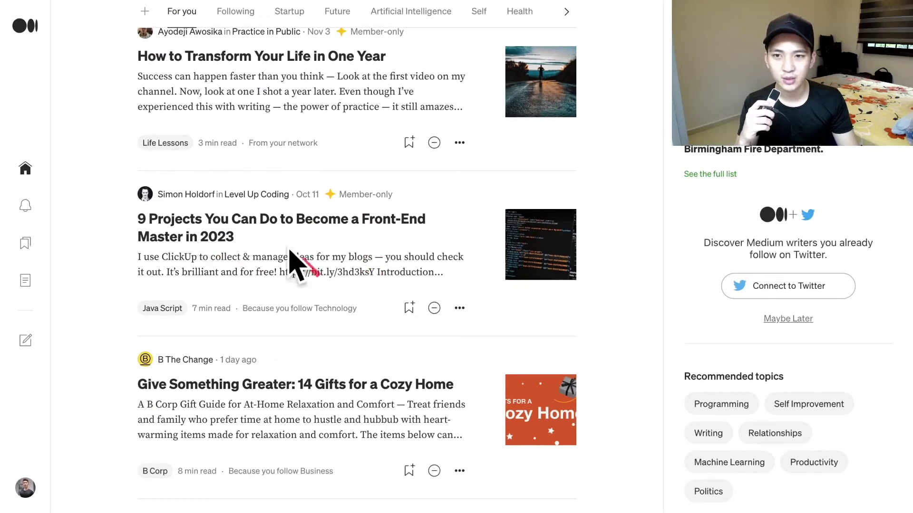
scroll(327, 261, "down", 4)
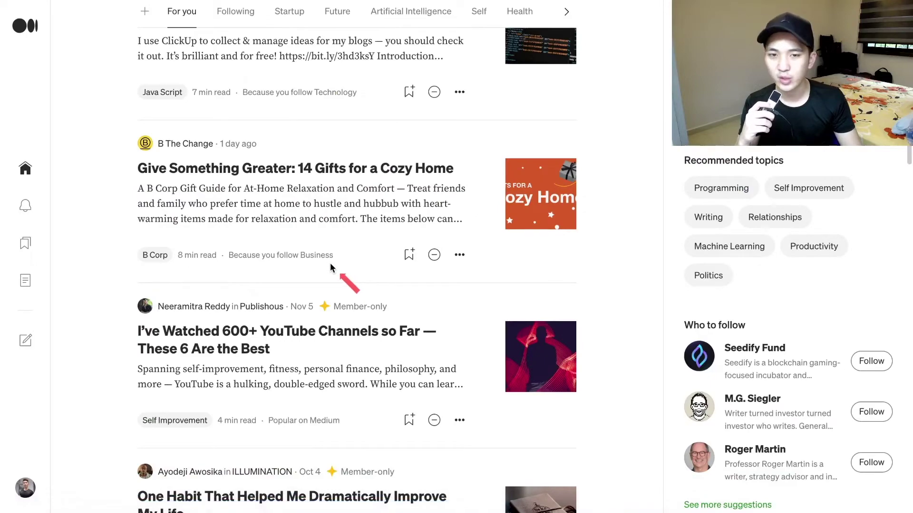
scroll(326, 267, "up", 7)
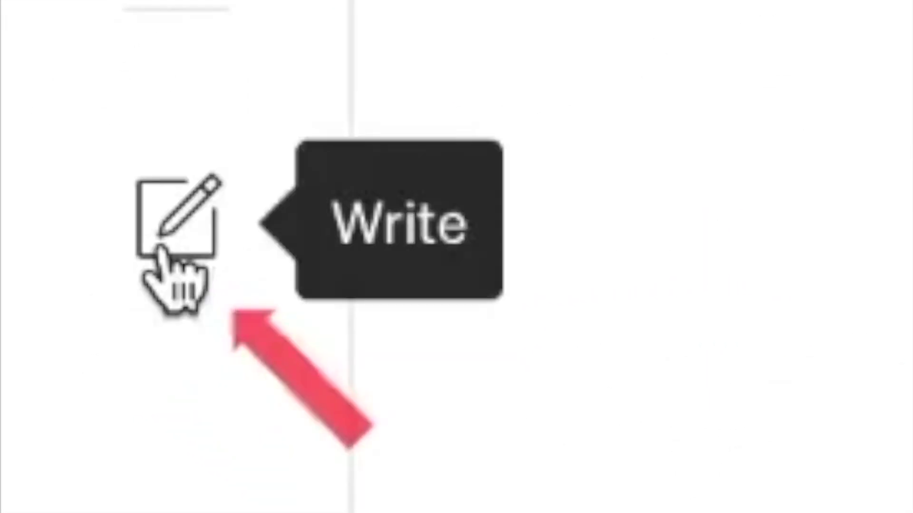
left_click(164, 249)
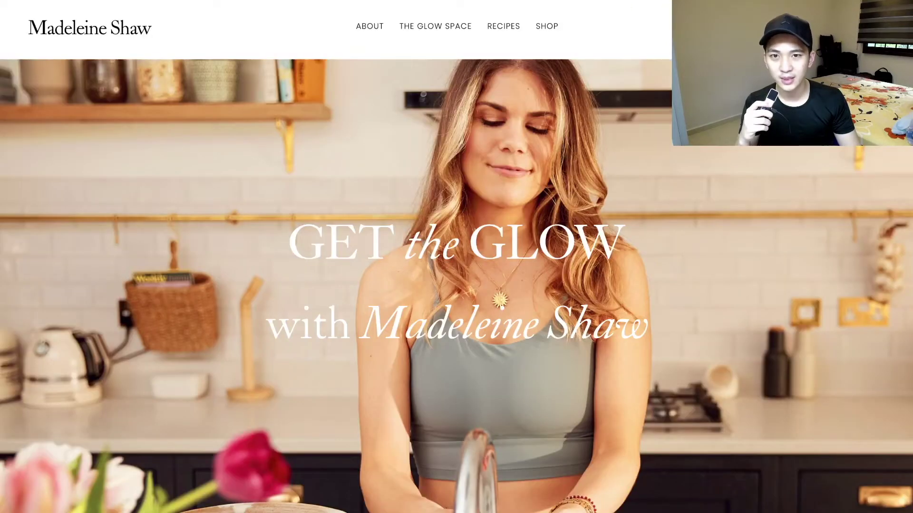
Step: Open the 'Mascara Cocktailing' article from the mindbodygreen grid and select its content
scroll(445, 252, "down", 10)
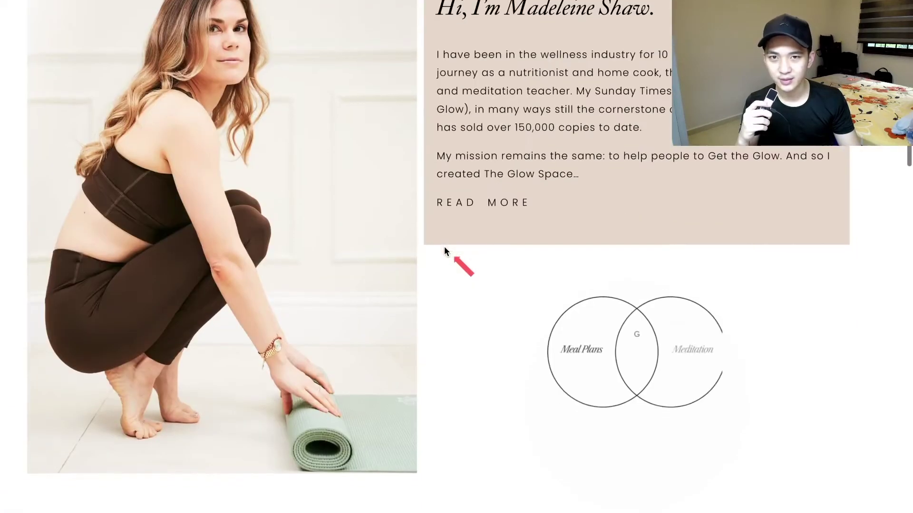
scroll(444, 246, "down", 15)
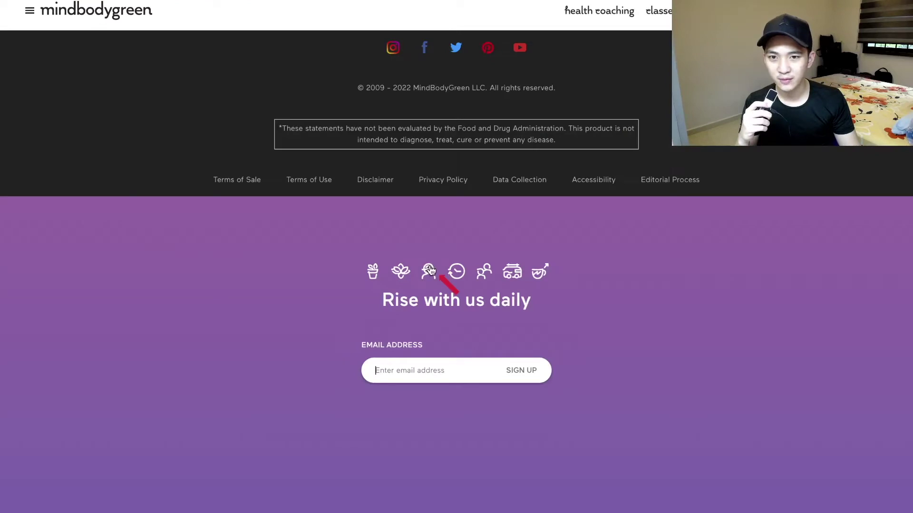
scroll(429, 266, "up", 15)
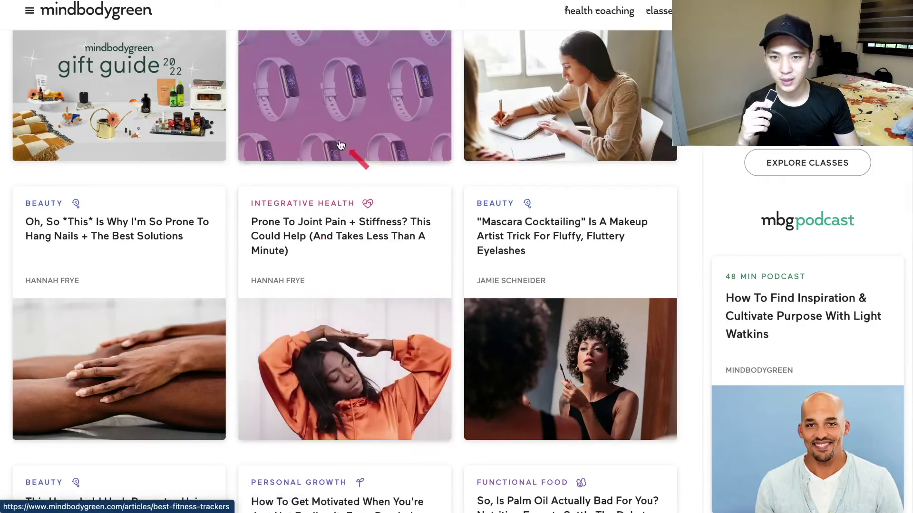
left_click(577, 238)
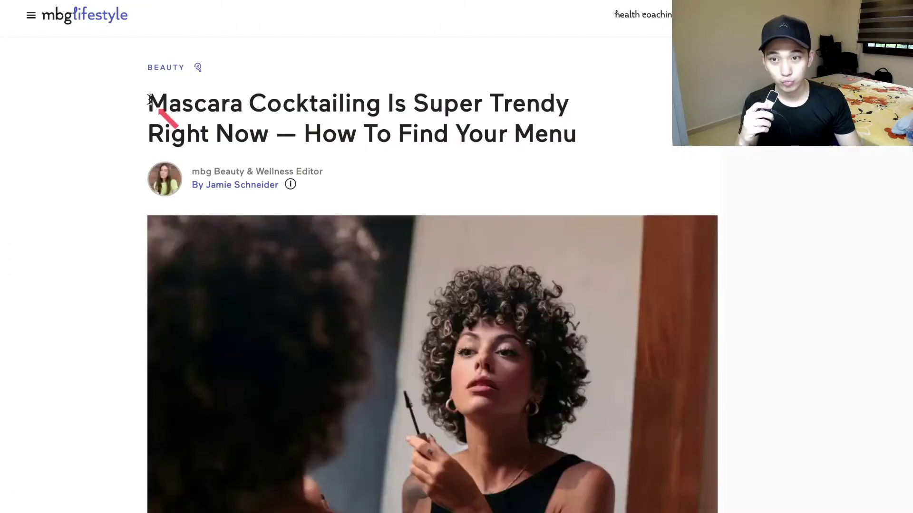
left_click_drag(153, 106, 578, 147)
key("ctrl+c")
scroll(584, 228, "down", 15)
scroll(470, 209, "up", 10)
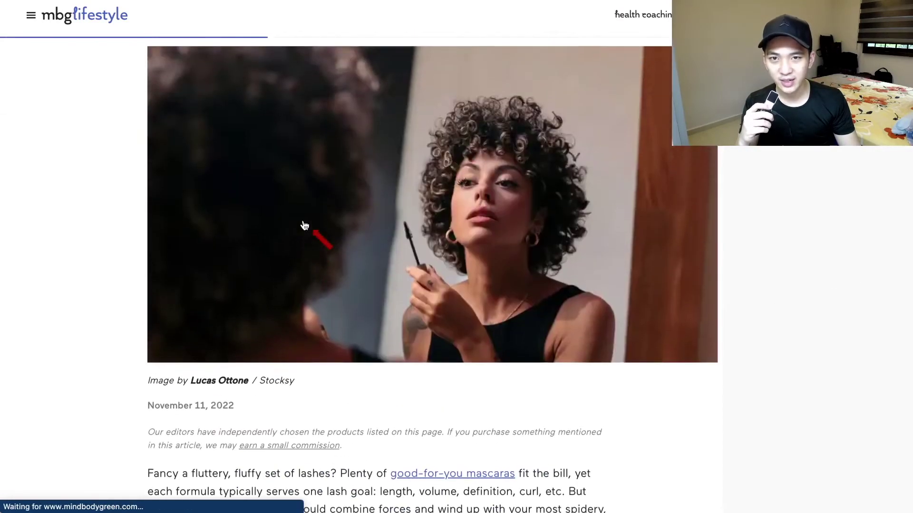
scroll(304, 226, "down", 15)
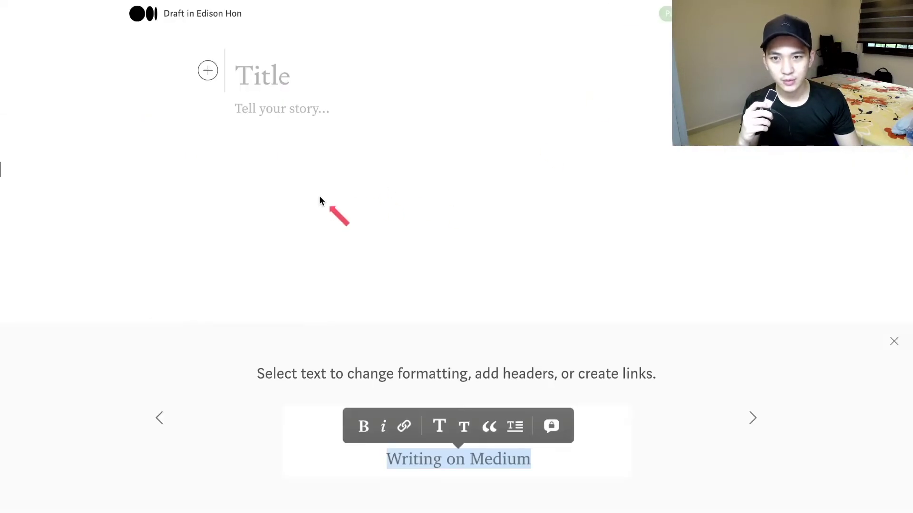
Step: Paste the Mascara Cocktailing article into the draft, review it, and select 'earn a small commission'
key("ctrl+v")
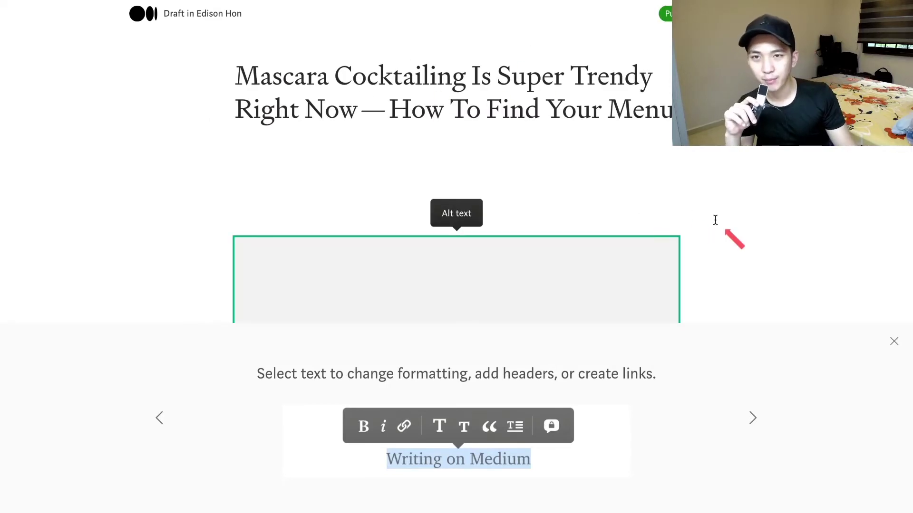
scroll(715, 219, "down", 9)
scroll(631, 188, "up", 8)
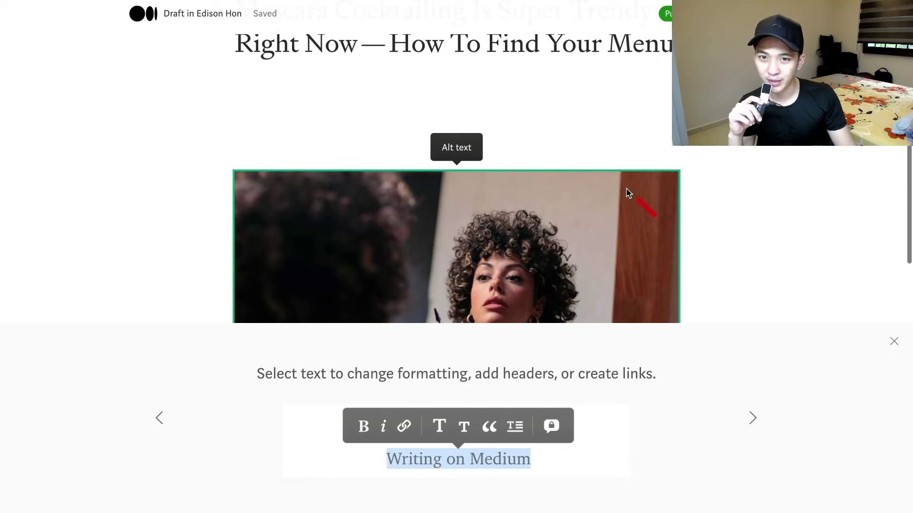
scroll(625, 190, "down", 4)
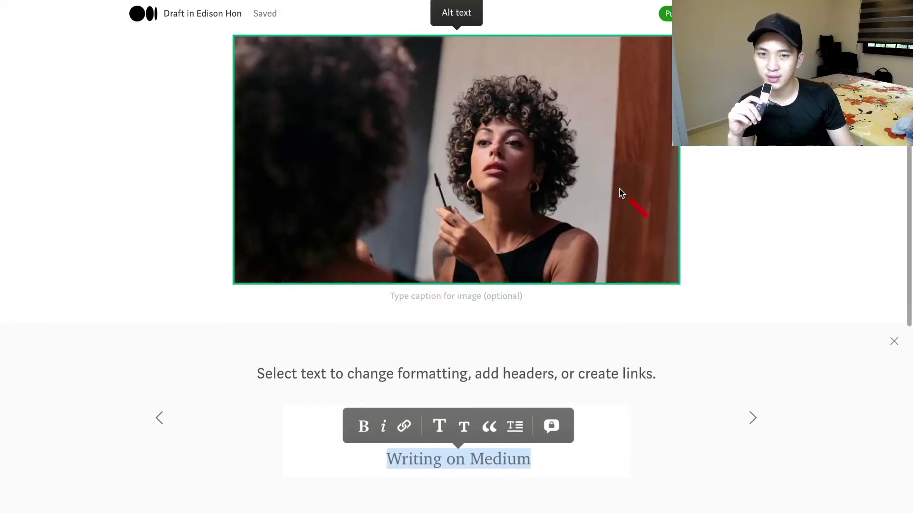
scroll(595, 186, "up", 4)
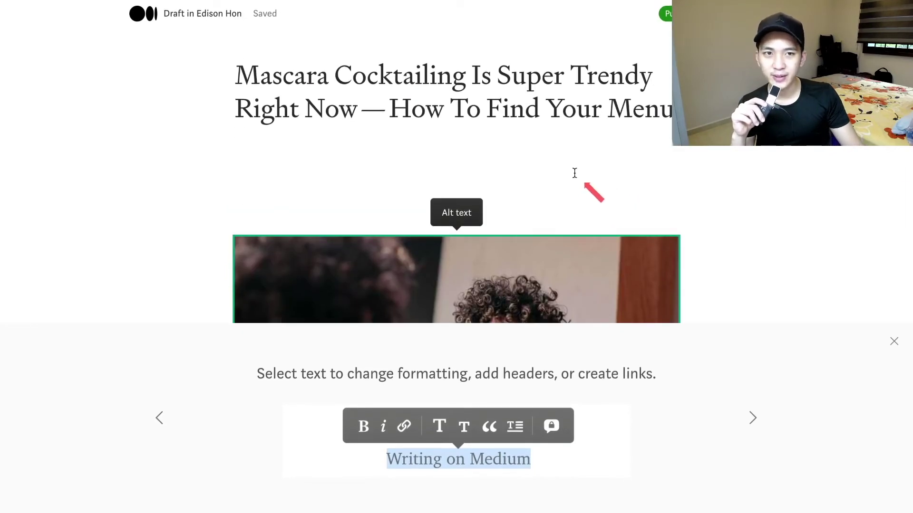
scroll(574, 173, "down", 12)
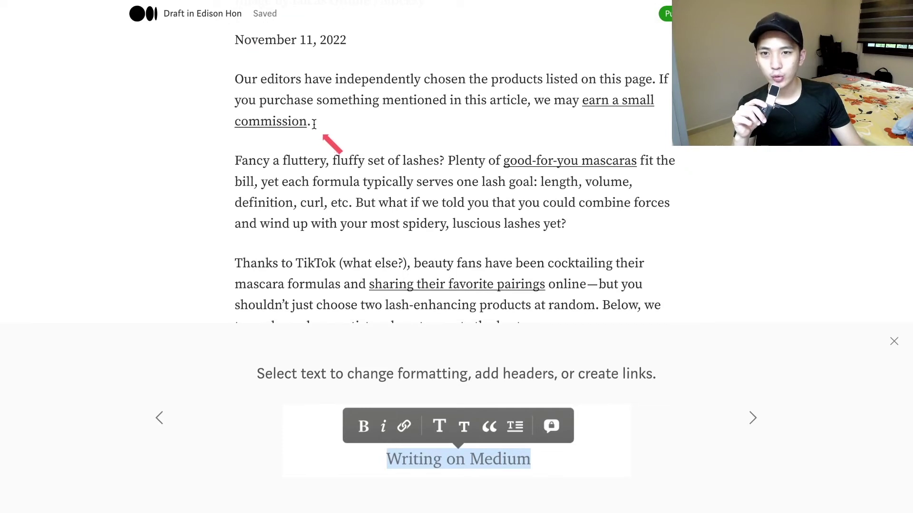
left_click_drag(334, 121, 585, 91)
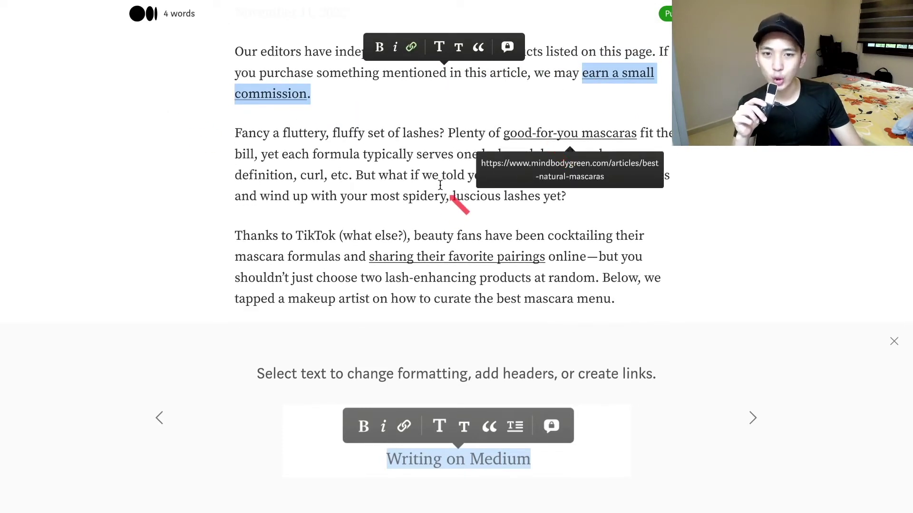
Step: Replace the mindbodygreen link on 'earn a small commission.' with the copied ClickBank HopLink
left_click(410, 48)
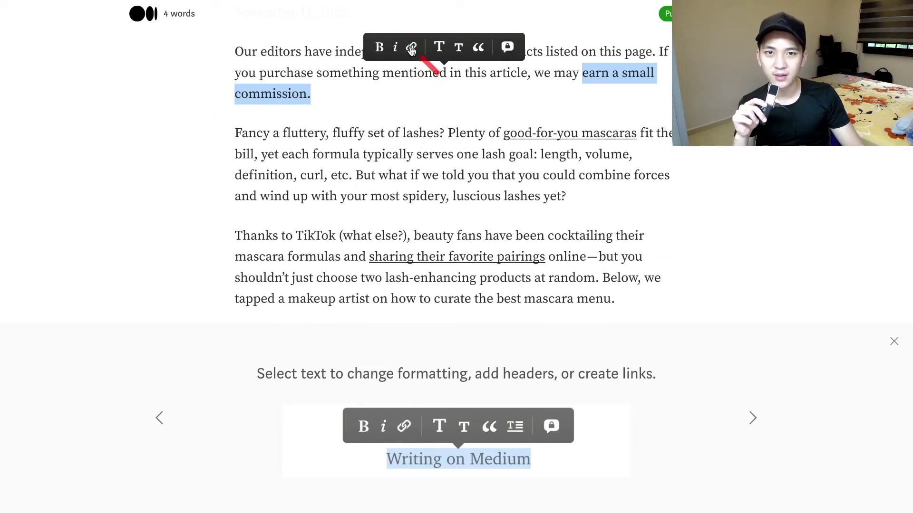
left_click(411, 48)
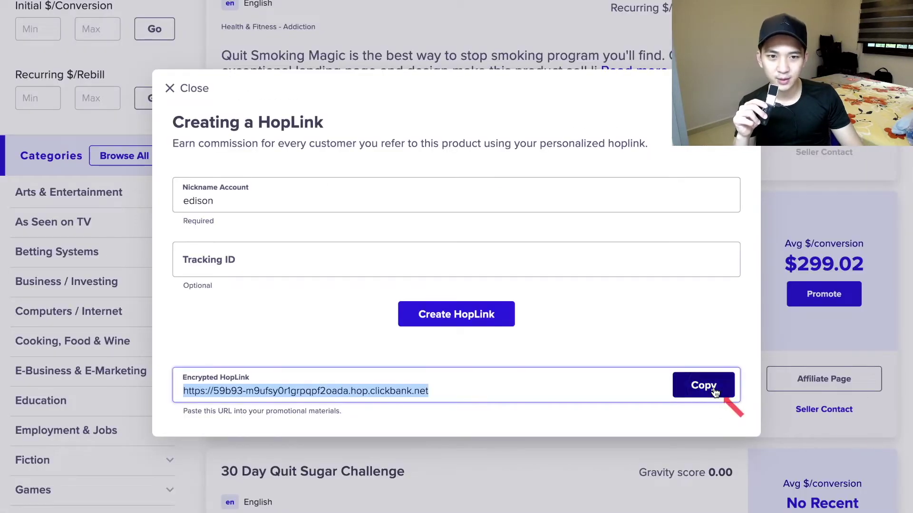
left_click(716, 390)
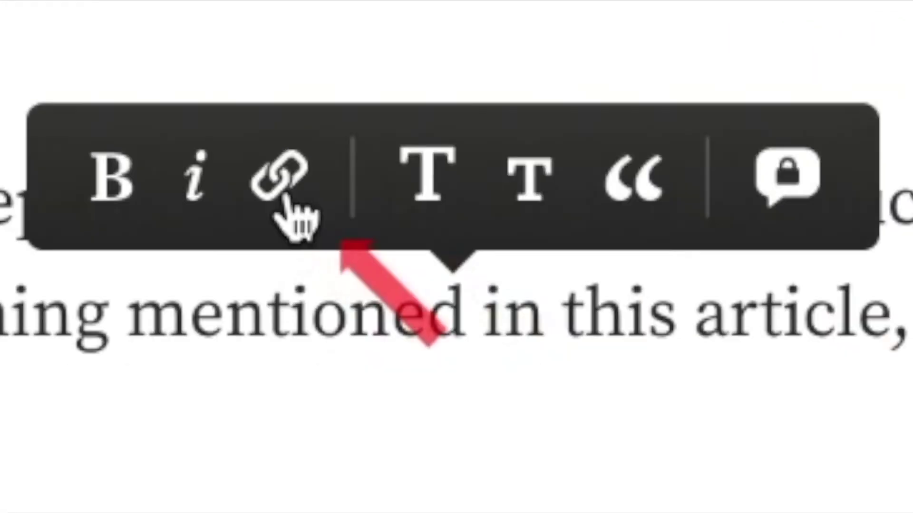
left_click(412, 47)
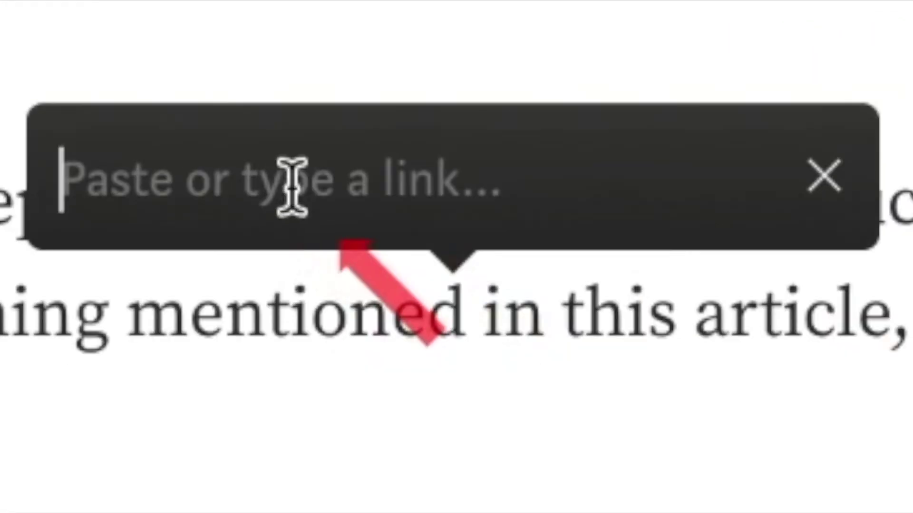
key("ctrl+v")
scroll(672, 199, "up", 6)
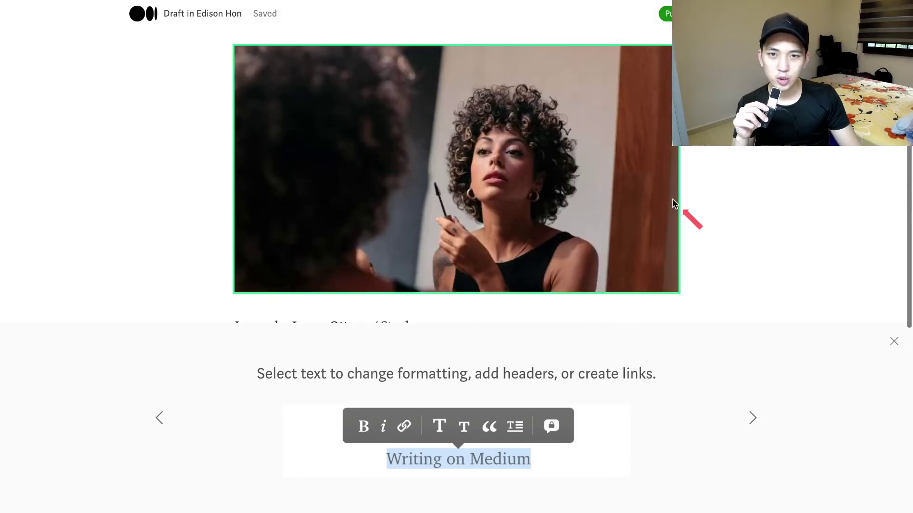
scroll(672, 199, "down", 2)
scroll(669, 183, "down", 2)
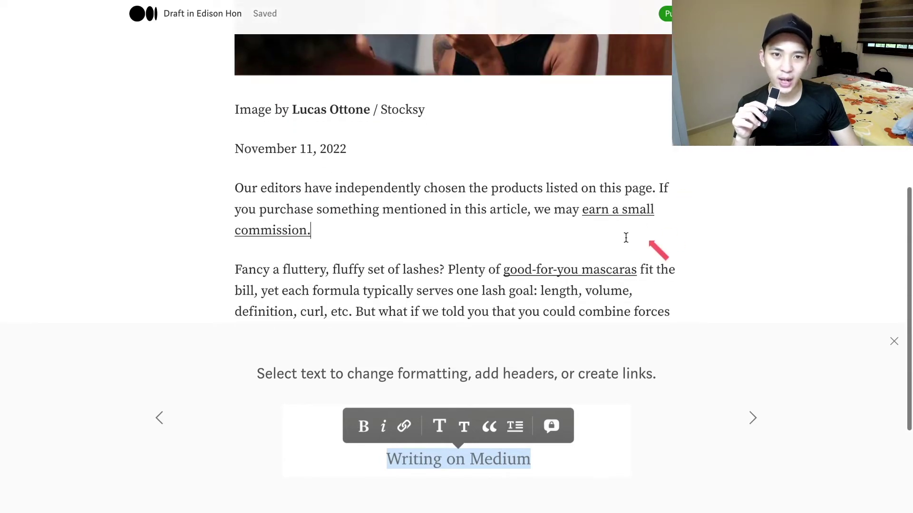
mouse_move(624, 215)
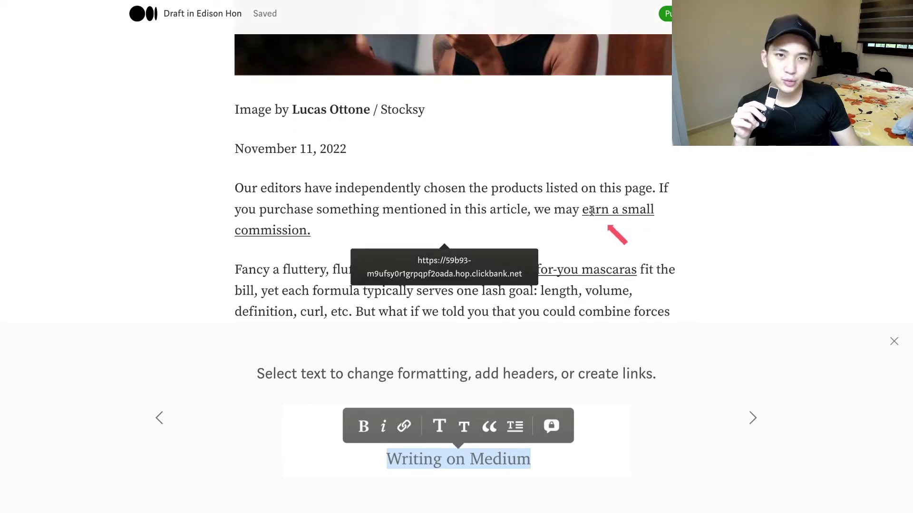